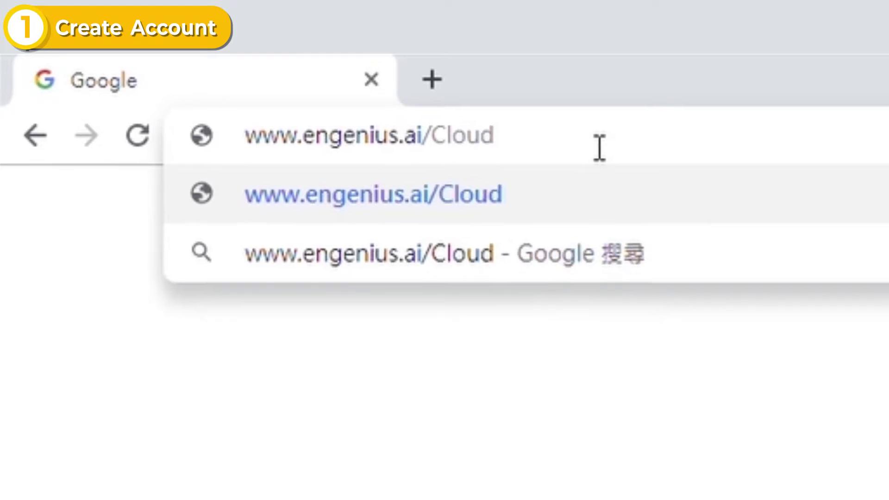
Create an EnGenius Cloud account for company Engenius with email, password, names and country
key(Return)
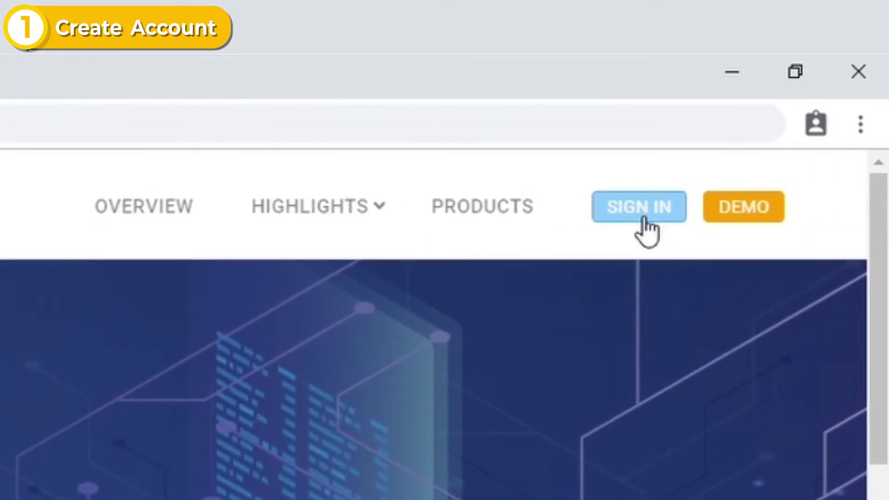
click(643, 220)
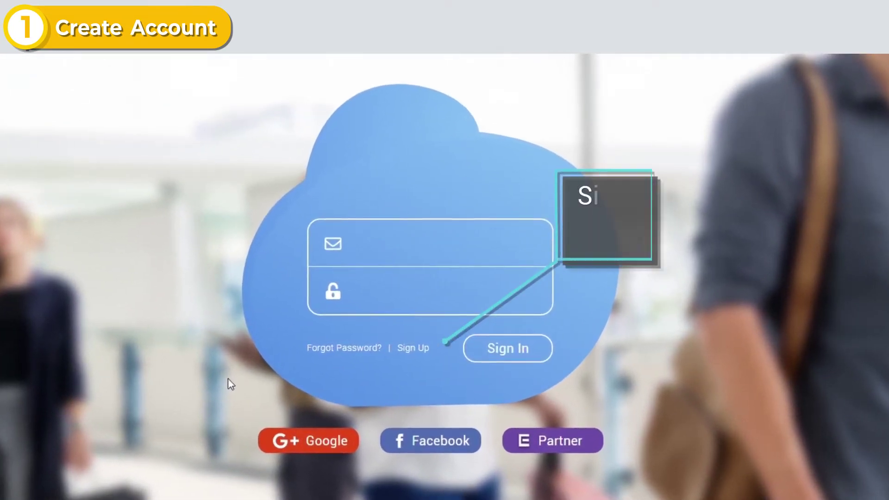
click(414, 349)
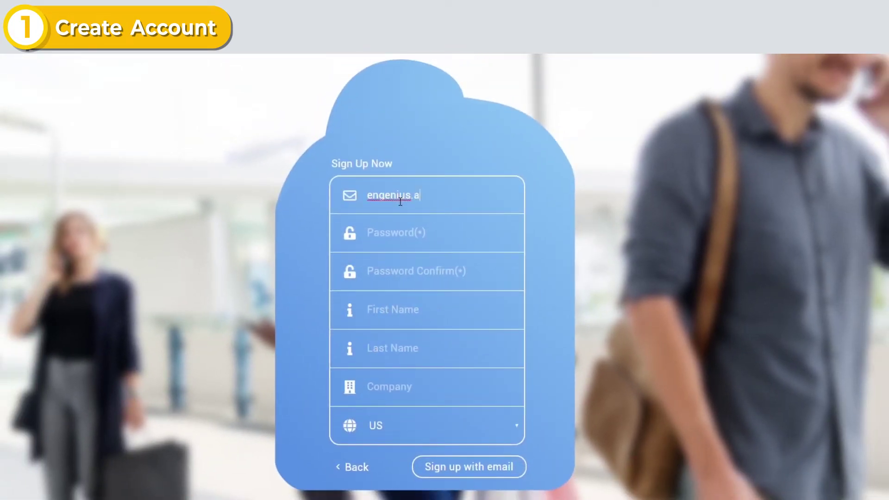
text(om)
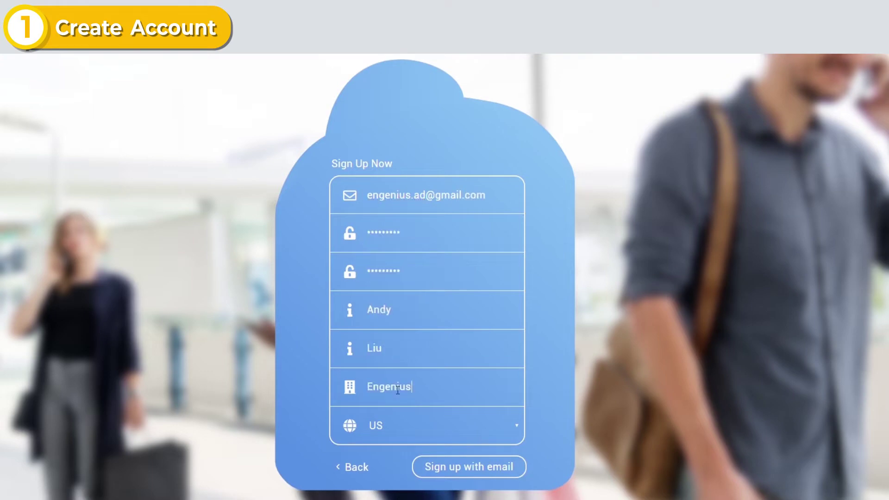
click(462, 467)
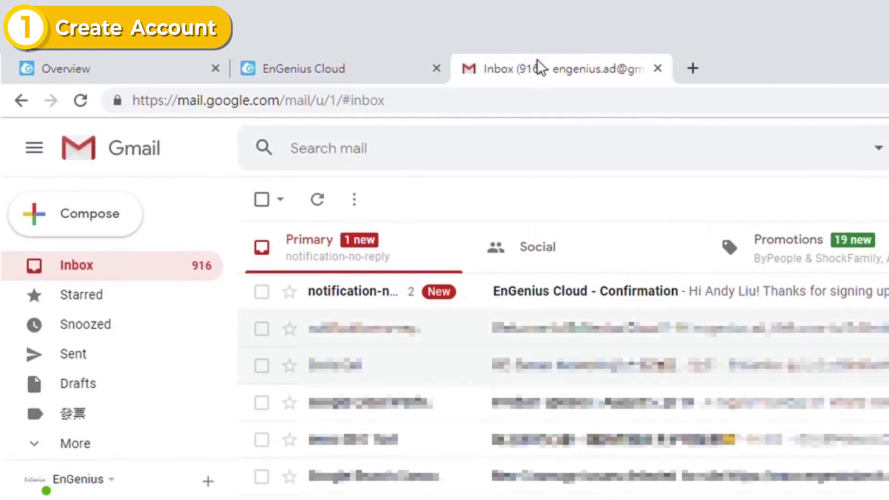
Confirm the registration through the link in the 'EnGenius Cloud - Confirmation' email
click(609, 300)
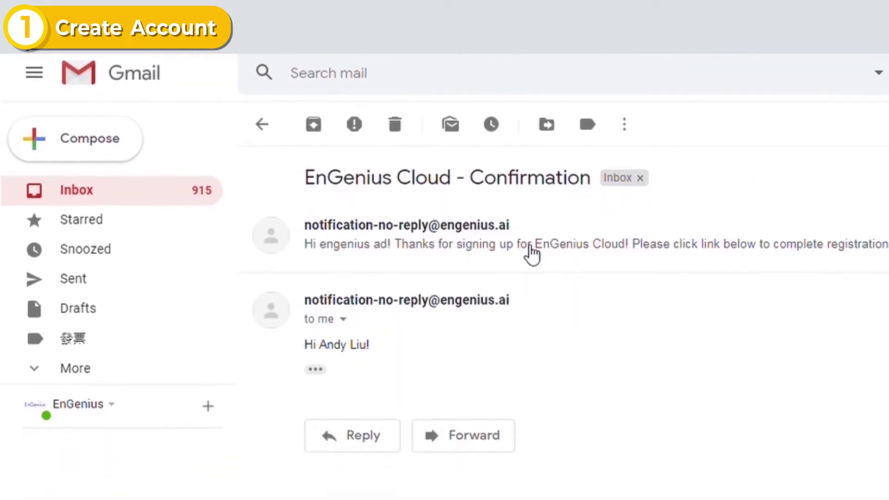
click(532, 328)
click(429, 398)
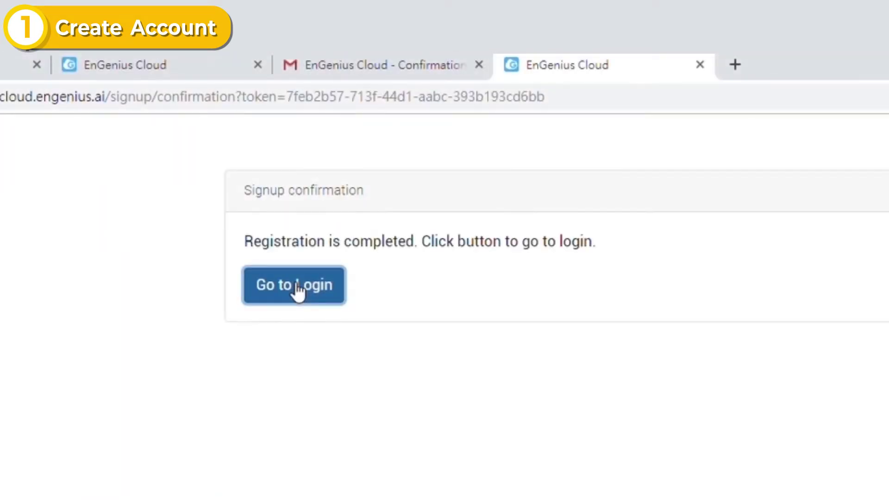
click(303, 296)
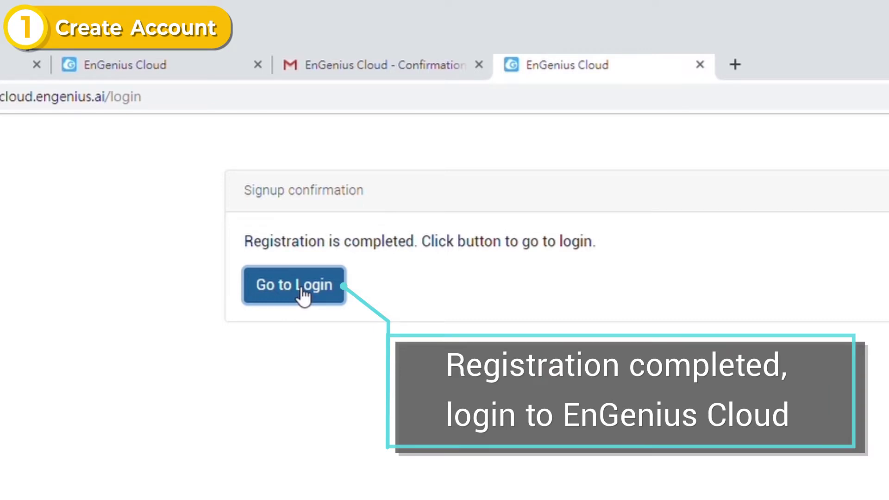
click(303, 296)
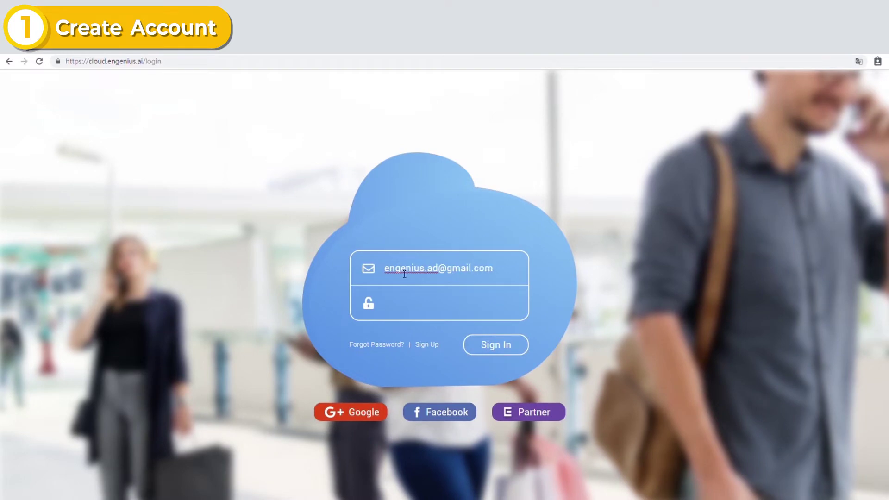
Sign in with the new account, step through the onboarding tour, and dismiss it
click(490, 347)
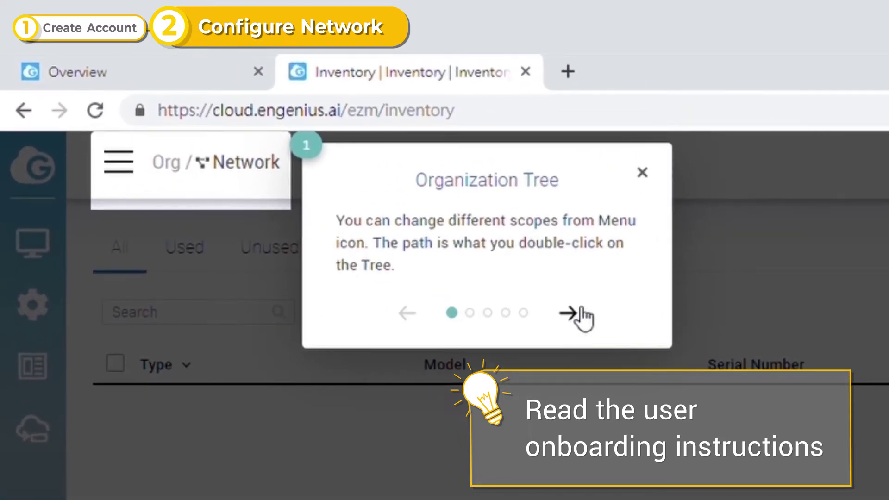
click(580, 310)
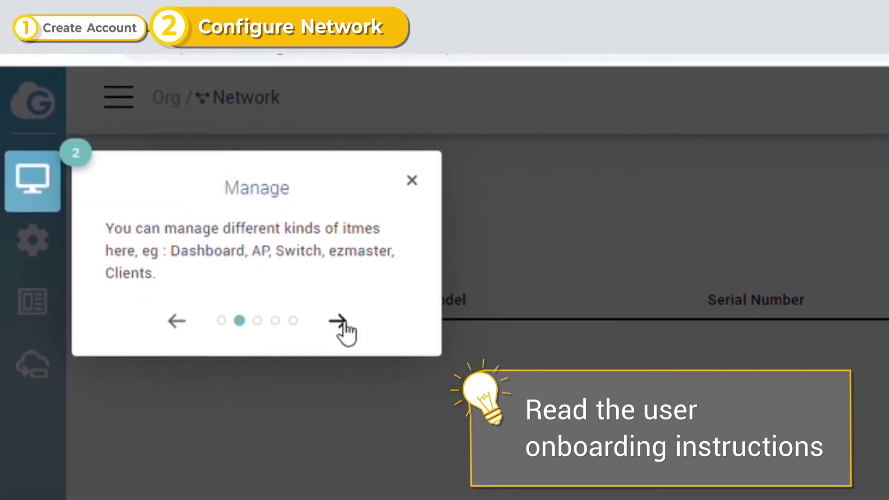
click(339, 322)
click(339, 408)
click(339, 405)
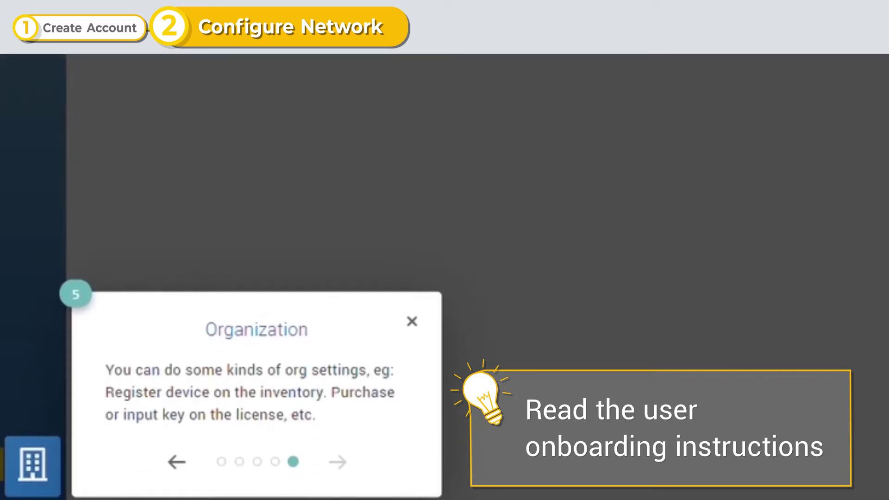
click(412, 322)
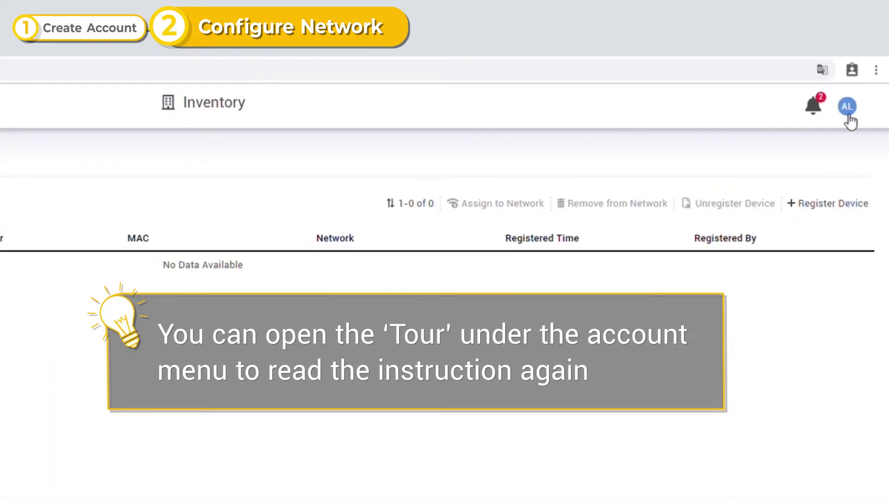
click(848, 115)
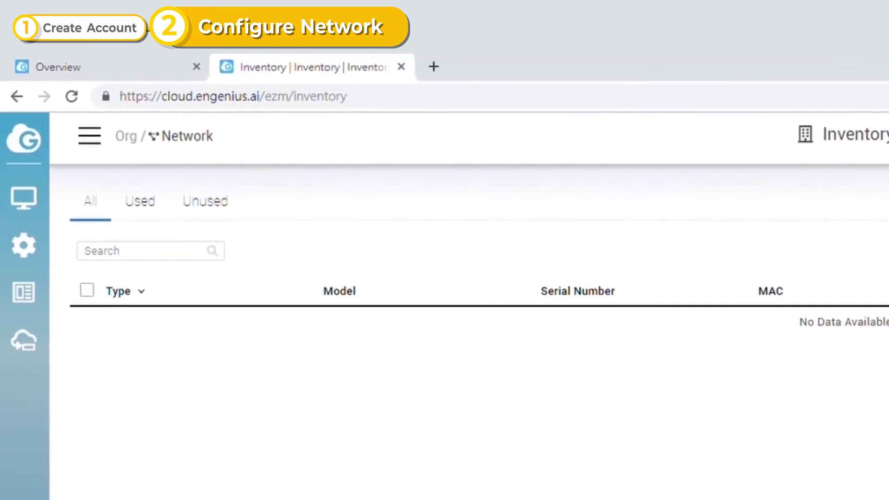
Rename the organization from Org to EnGenius
click(93, 142)
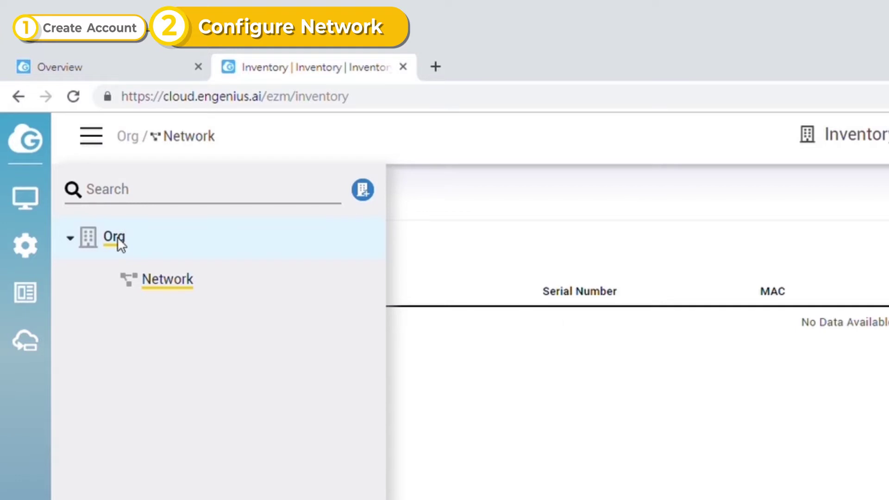
mouse_move(115, 242)
click(355, 238)
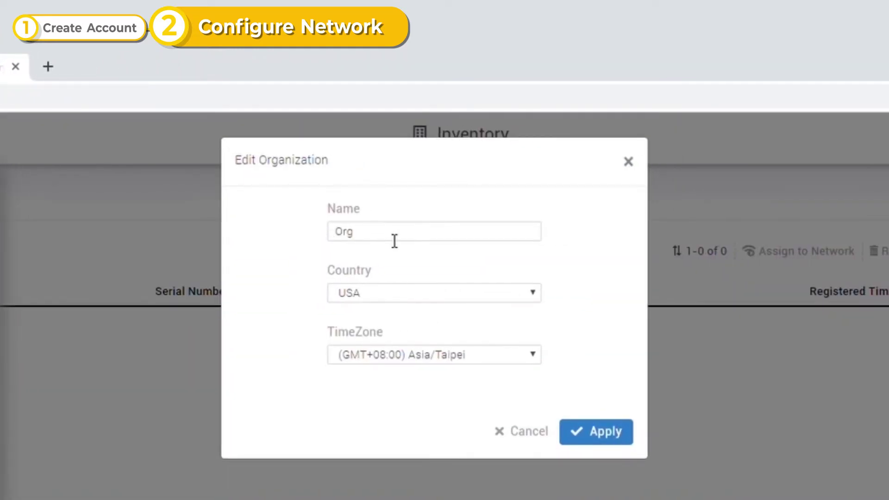
double_click(395, 241)
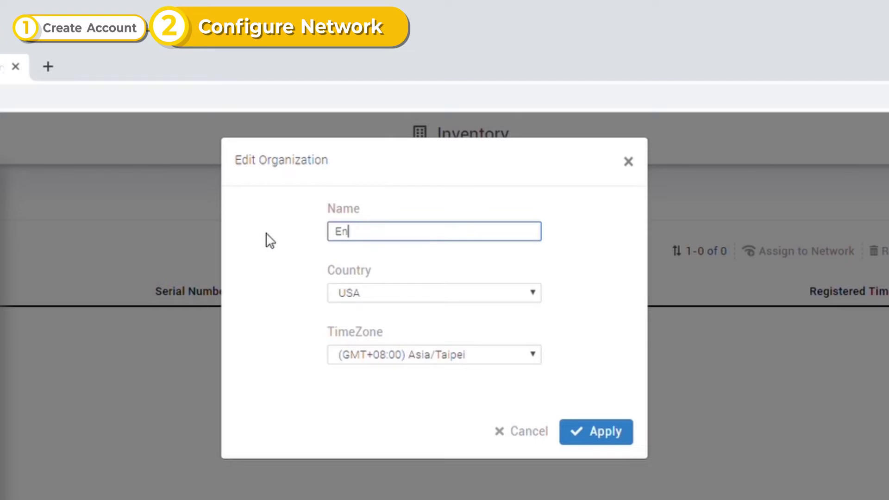
text(EnGenius)
click(601, 438)
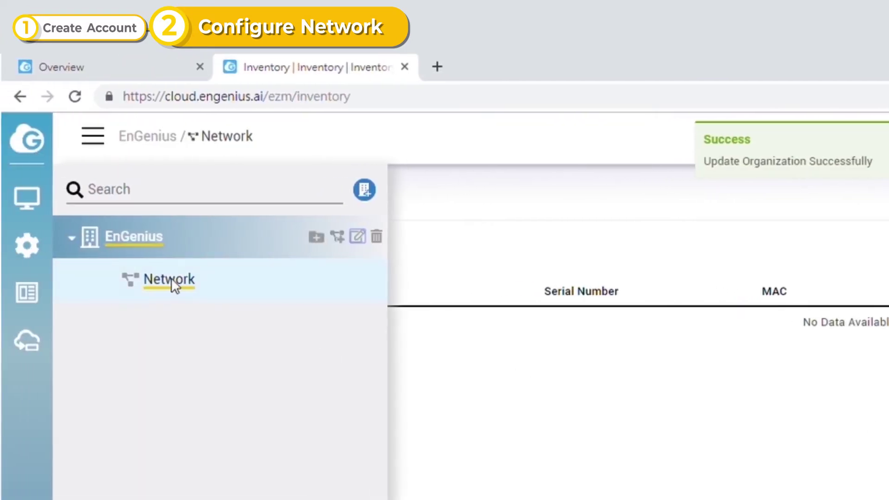
Rename the network from Network to LA Office
click(105, 277)
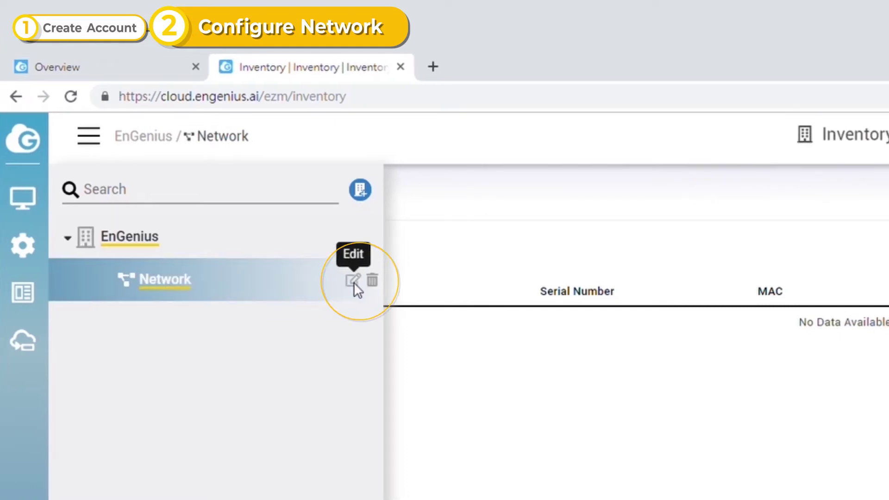
click(356, 280)
double_click(463, 231)
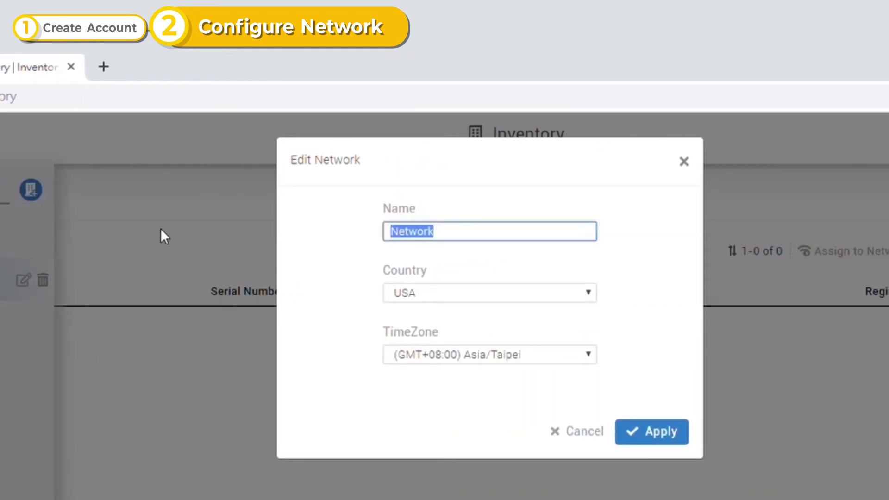
text(LA Office)
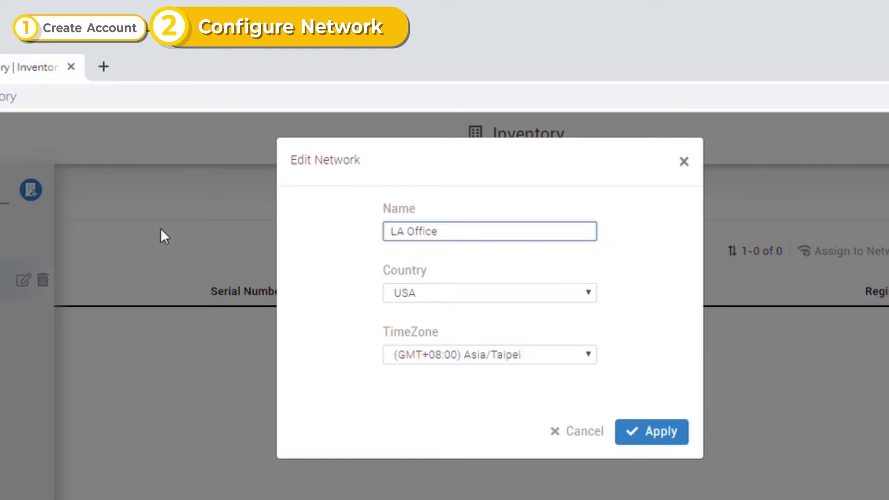
click(661, 433)
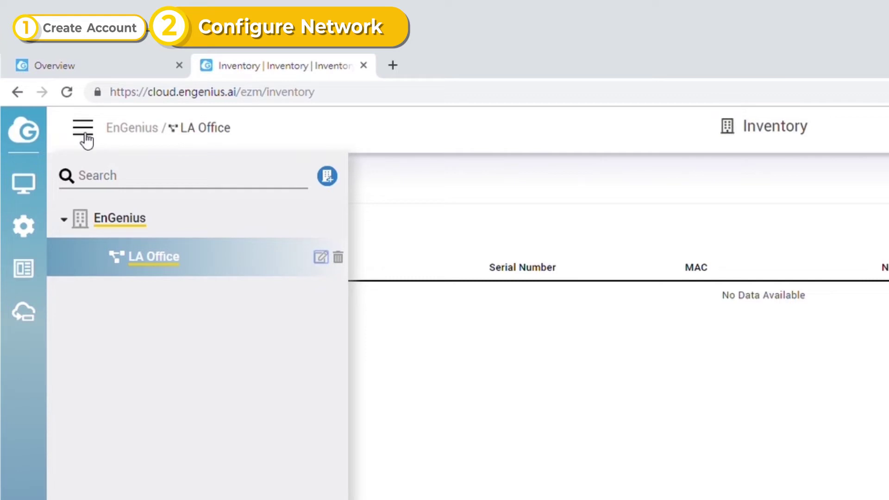
Change the ezmCloud SSID's name to LA Office
click(84, 129)
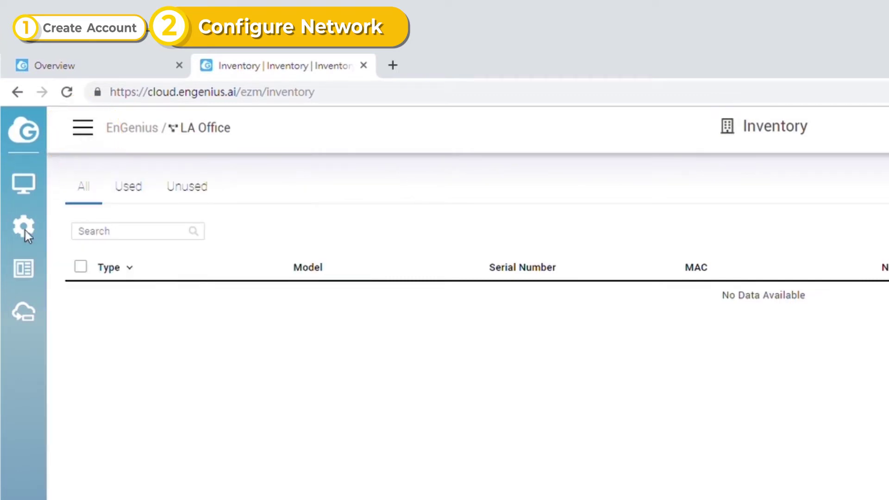
click(25, 228)
click(88, 212)
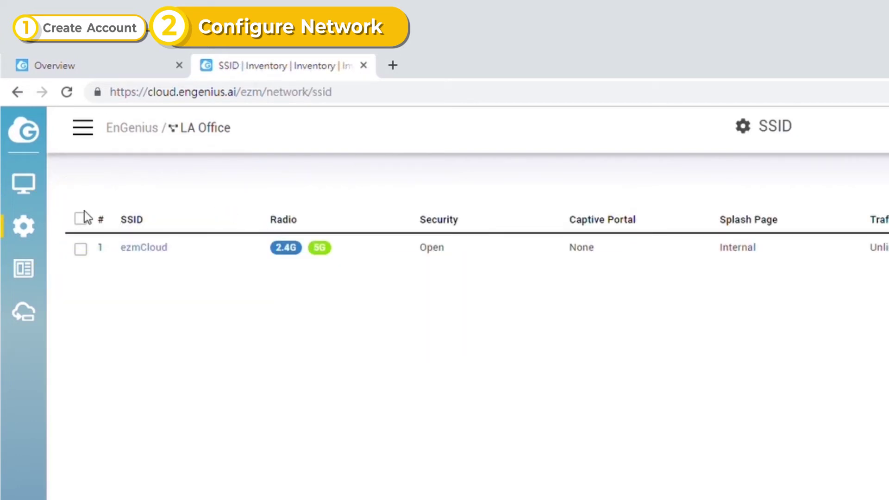
click(151, 249)
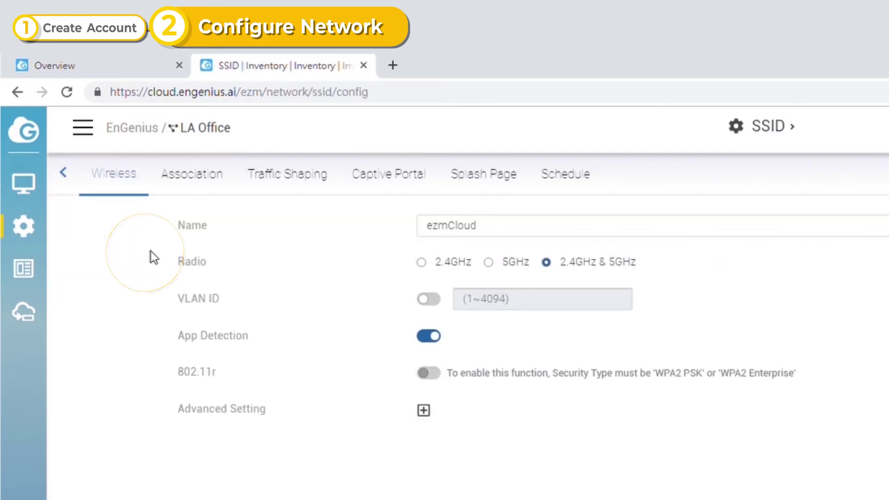
drag(506, 230, 343, 227)
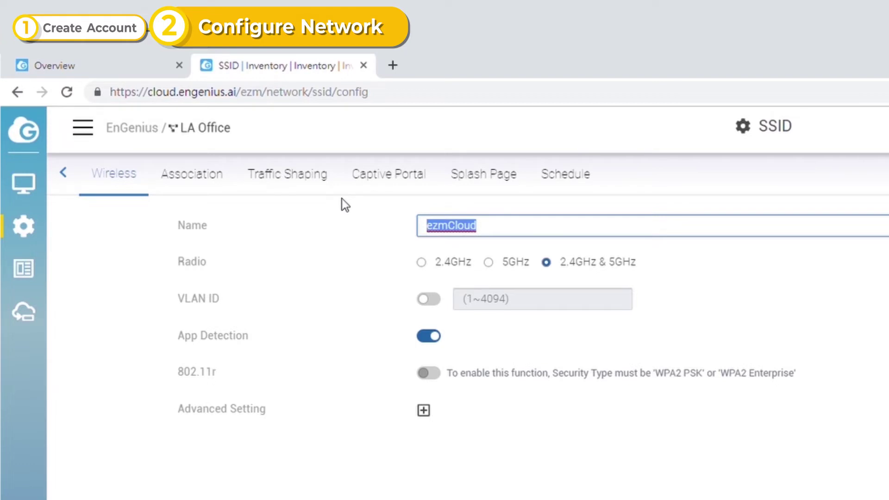
text(LA Office)
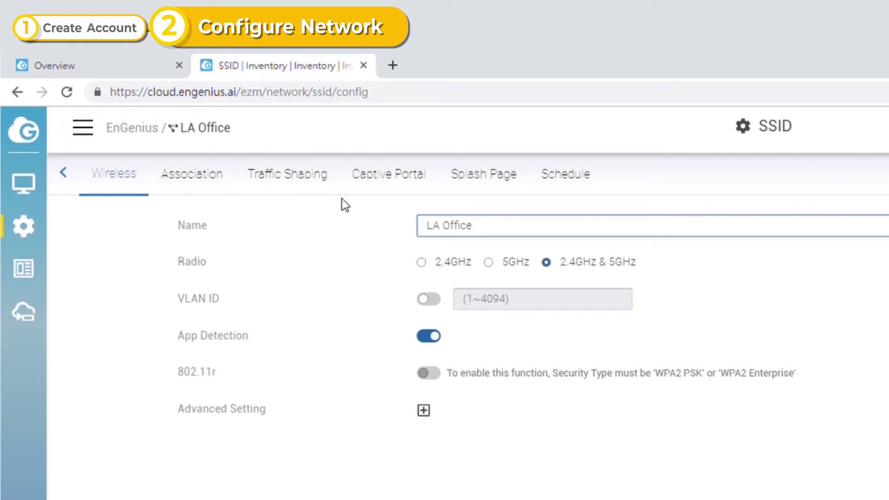
Review the security, traffic shaping, captive portal, splash page and schedule settings, then save the SSID
click(195, 194)
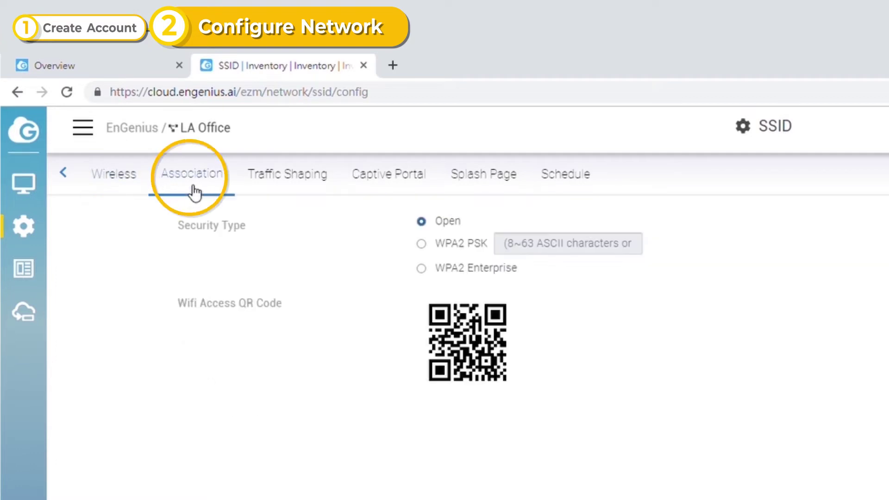
click(295, 194)
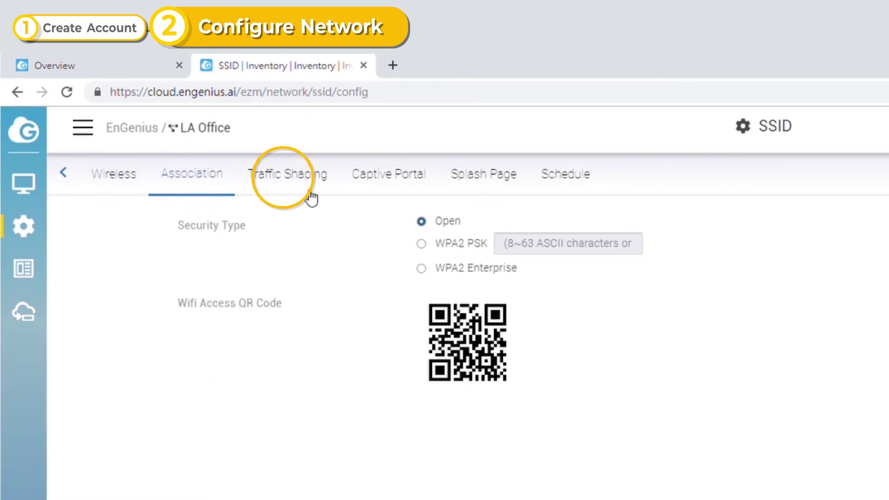
click(386, 189)
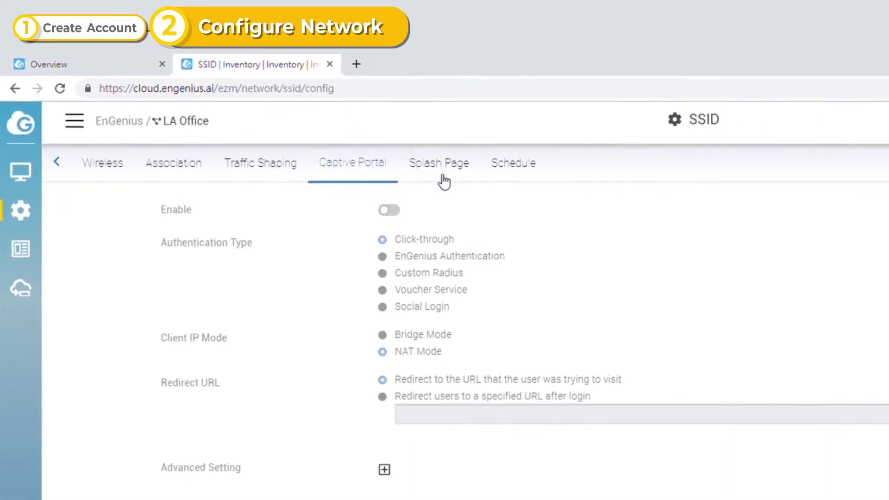
click(483, 185)
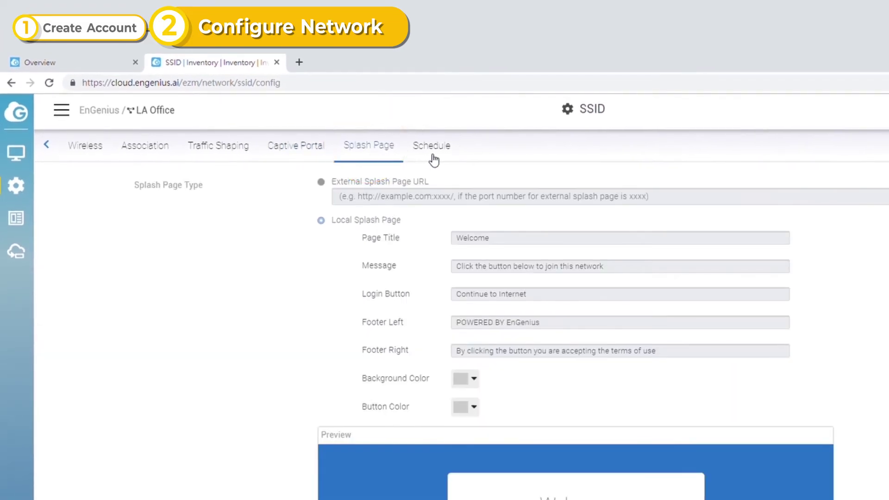
click(432, 157)
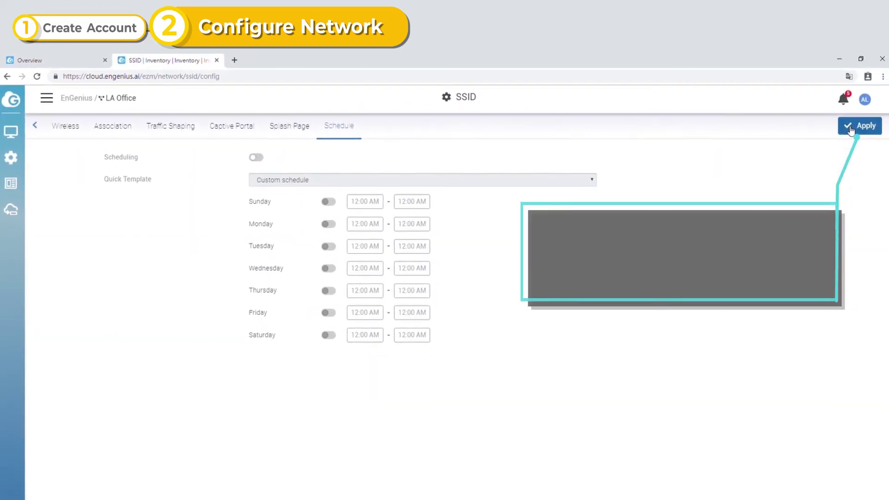
click(850, 128)
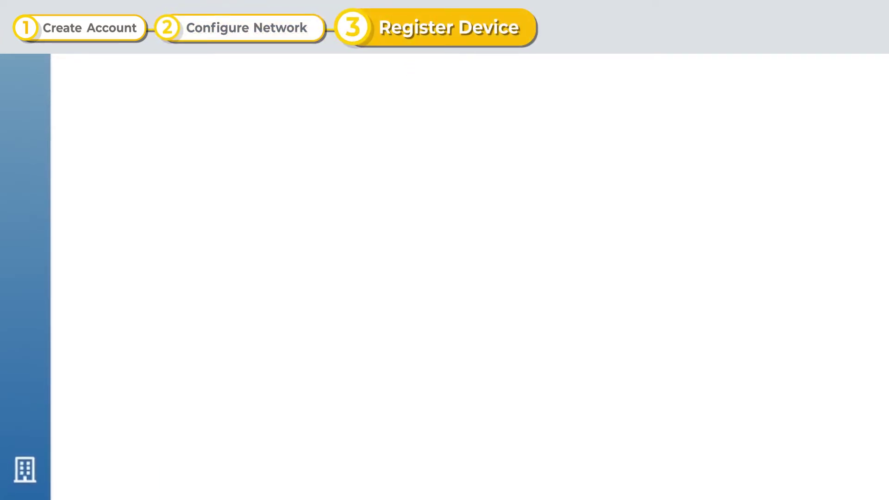
Register the ECW220 access point in Inventory by manually entering its serial number
click(24, 470)
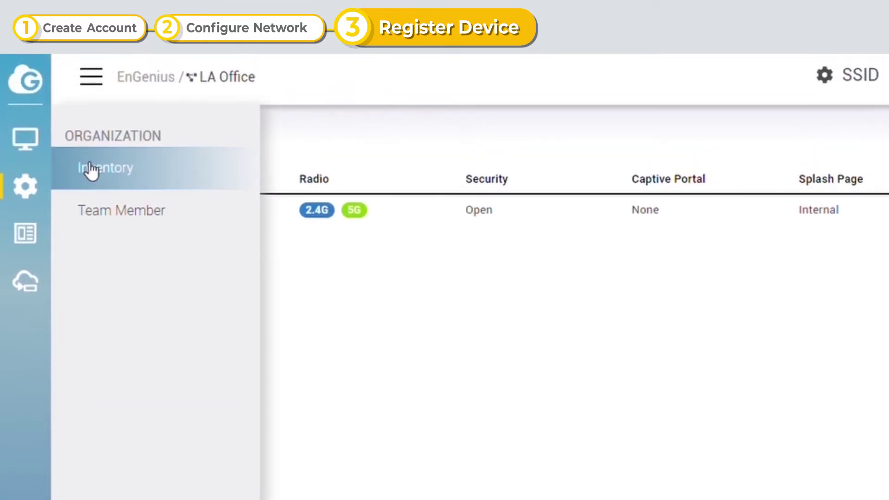
click(117, 178)
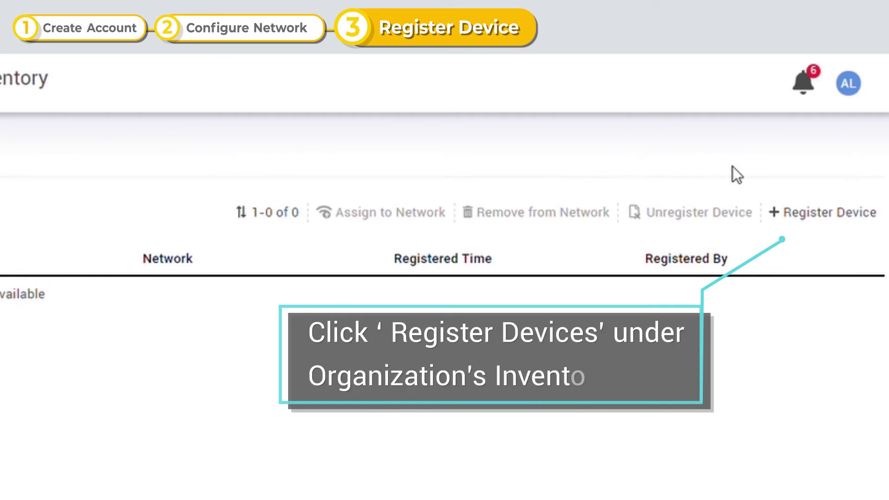
click(796, 219)
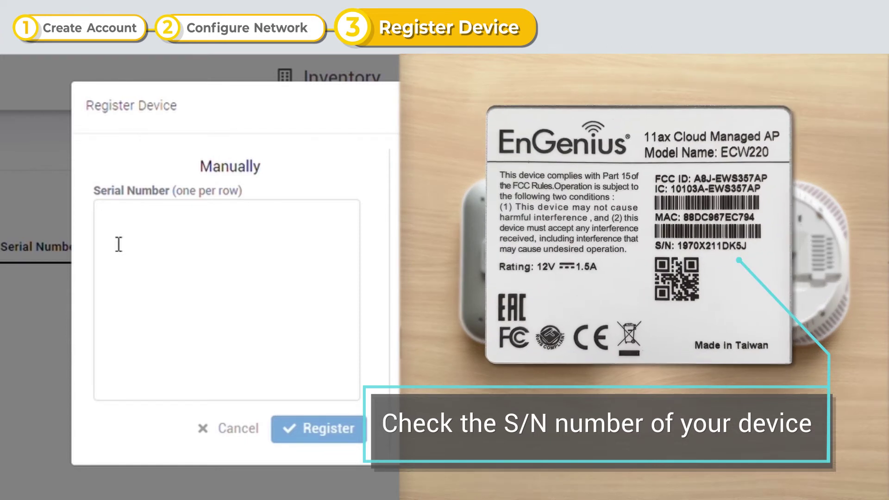
click(129, 256)
text(1970X211DK5J)
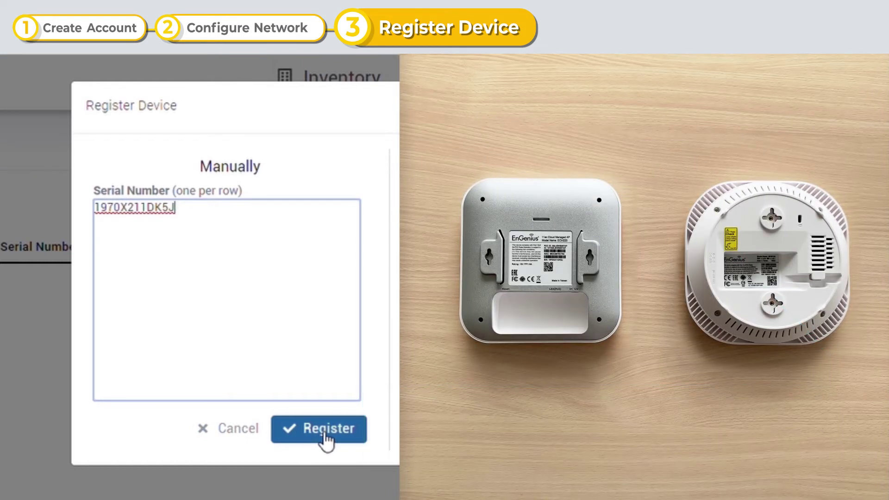
click(324, 435)
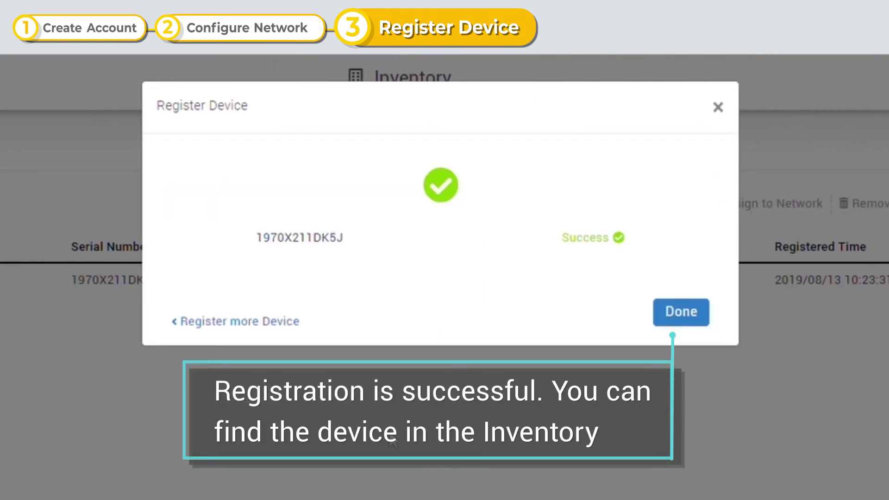
click(679, 319)
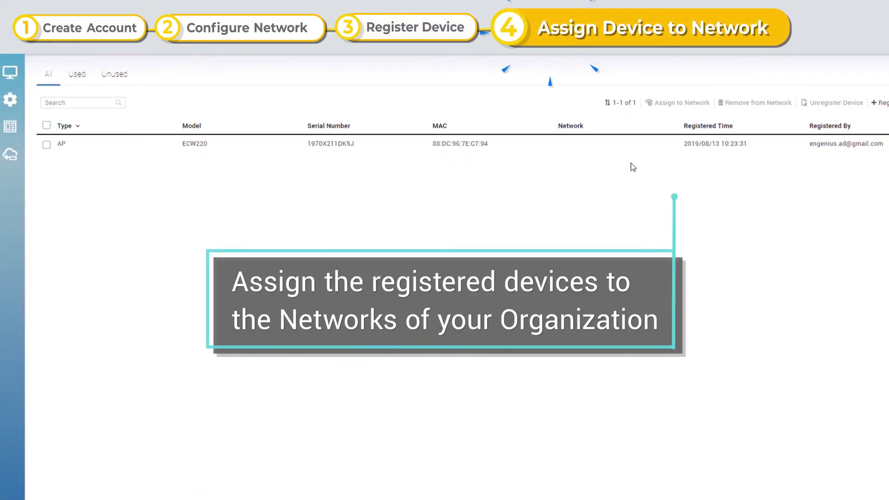
Assign the ECW220 access point to the LA Office network and begin another device registration
click(46, 145)
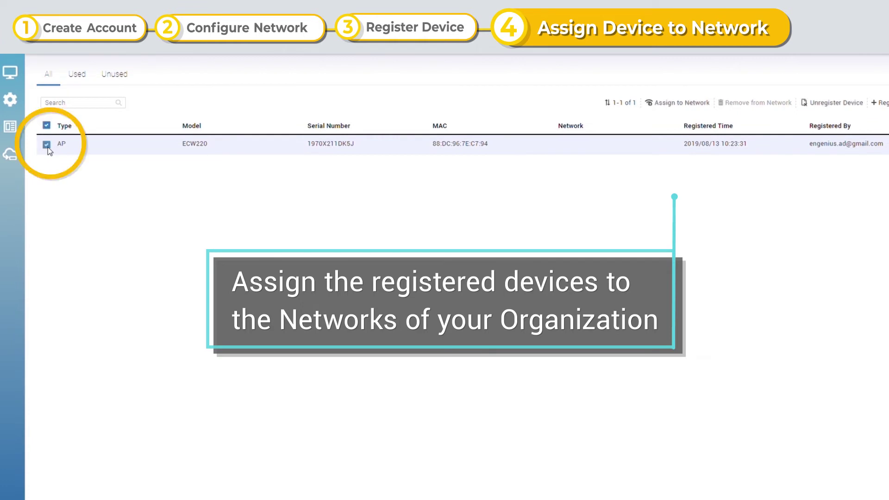
click(626, 182)
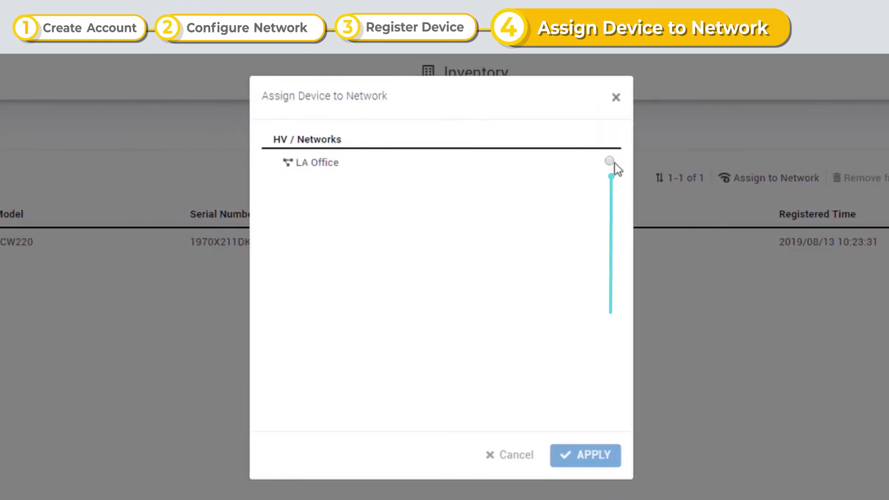
click(609, 161)
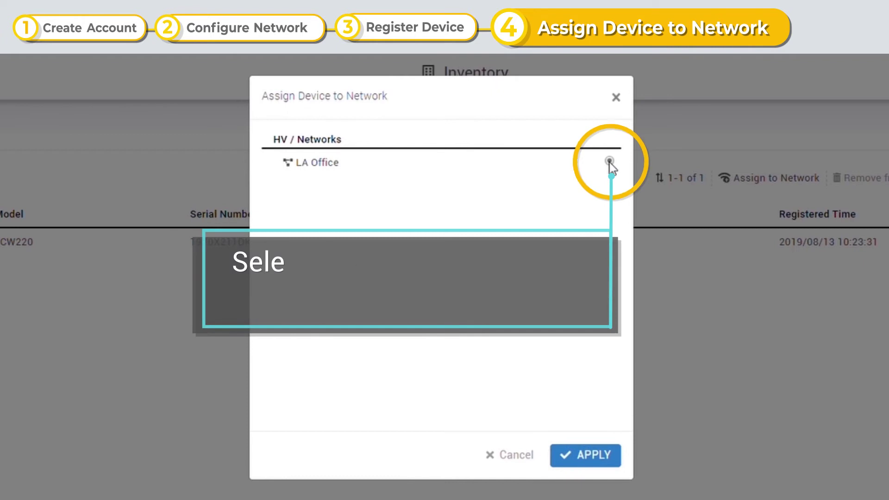
click(596, 458)
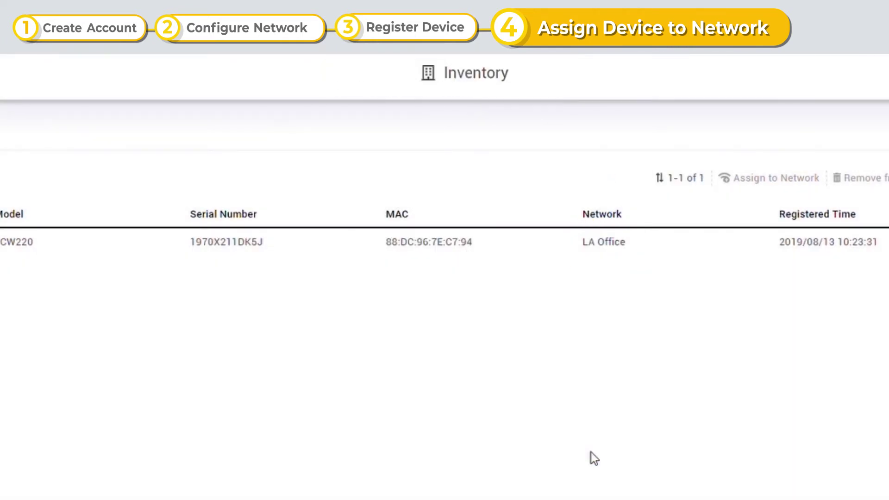
click(796, 198)
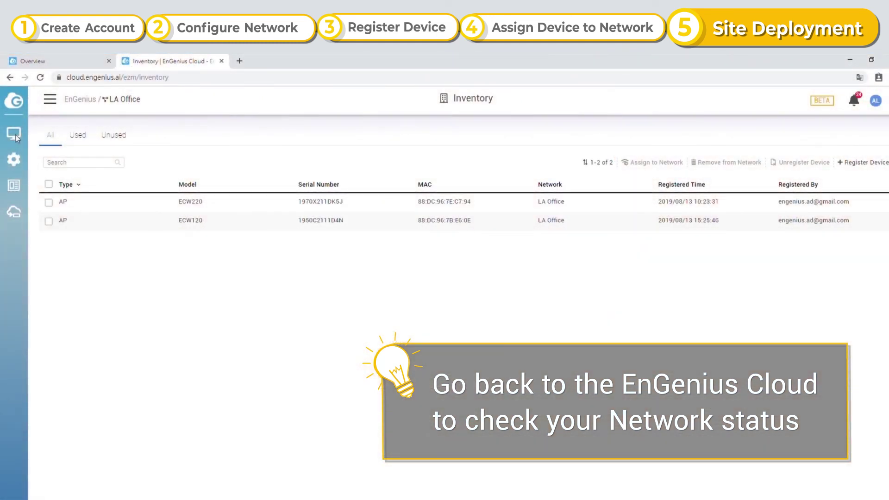
View the network's Access Points list, then open the help desk chat
click(14, 134)
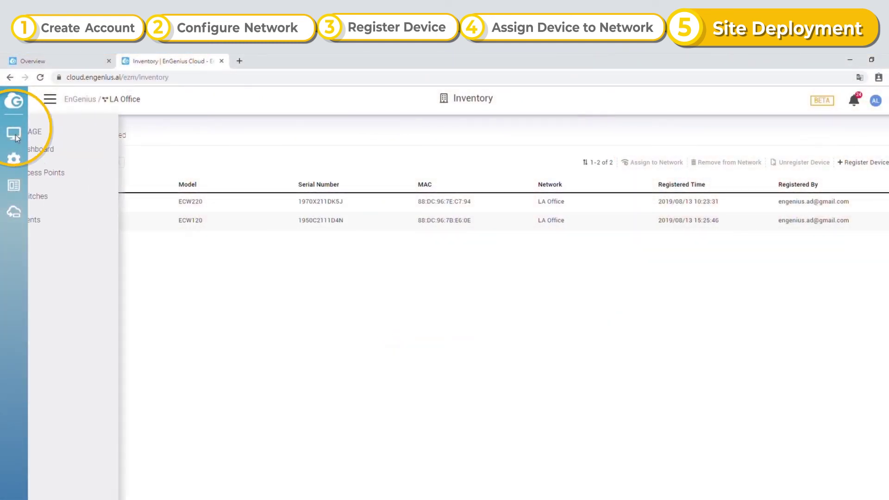
click(60, 181)
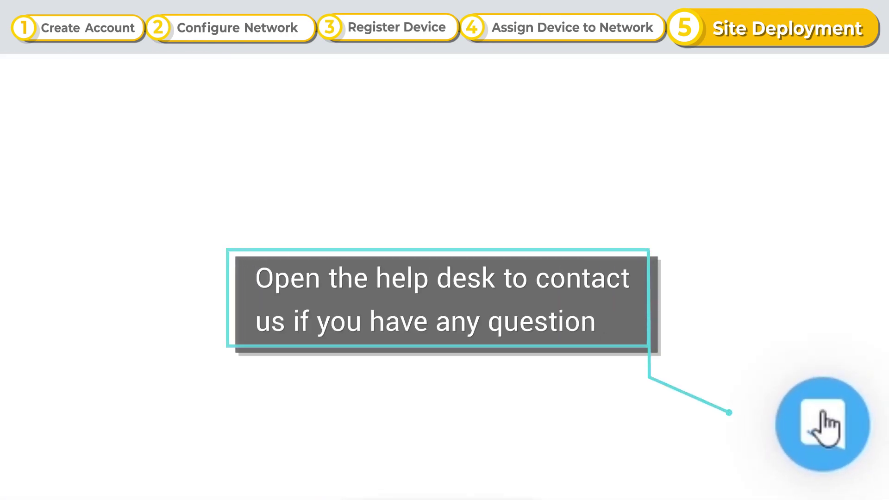
click(822, 423)
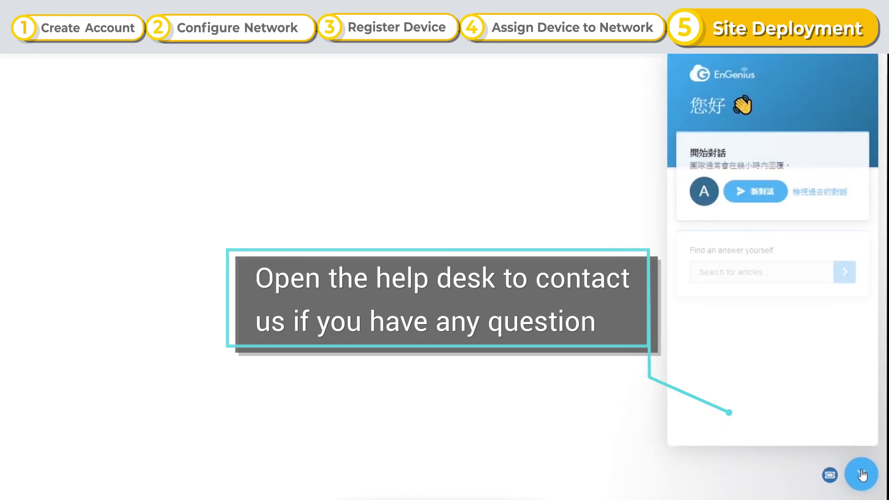